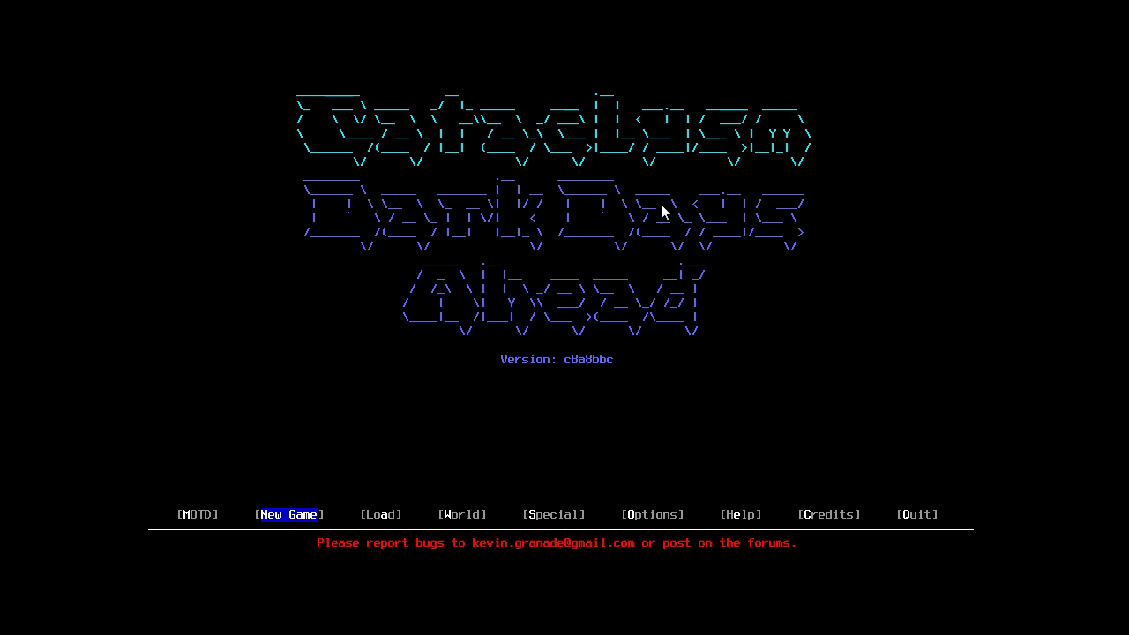
Look through the World Defaults settings in the game's options, then leave the options screen
{"action": "key", "text": "Right"}
{"action": "key", "text": "Right"}
{"action": "key", "text": "Right"}
{"action": "key", "text": "Right"}
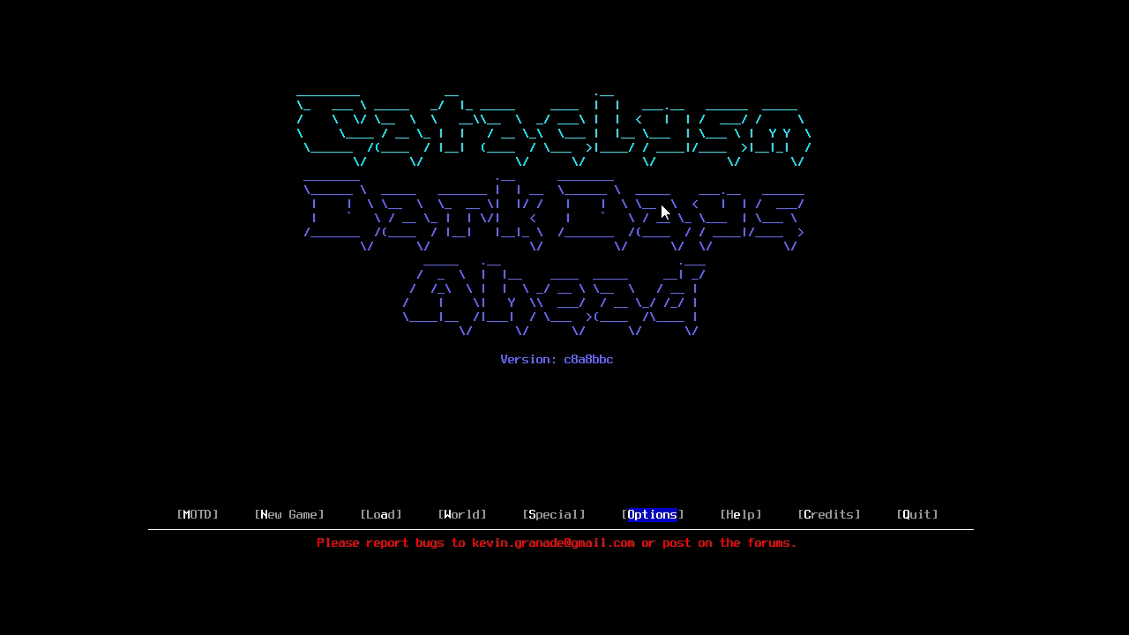
{"action": "key", "text": "Return"}
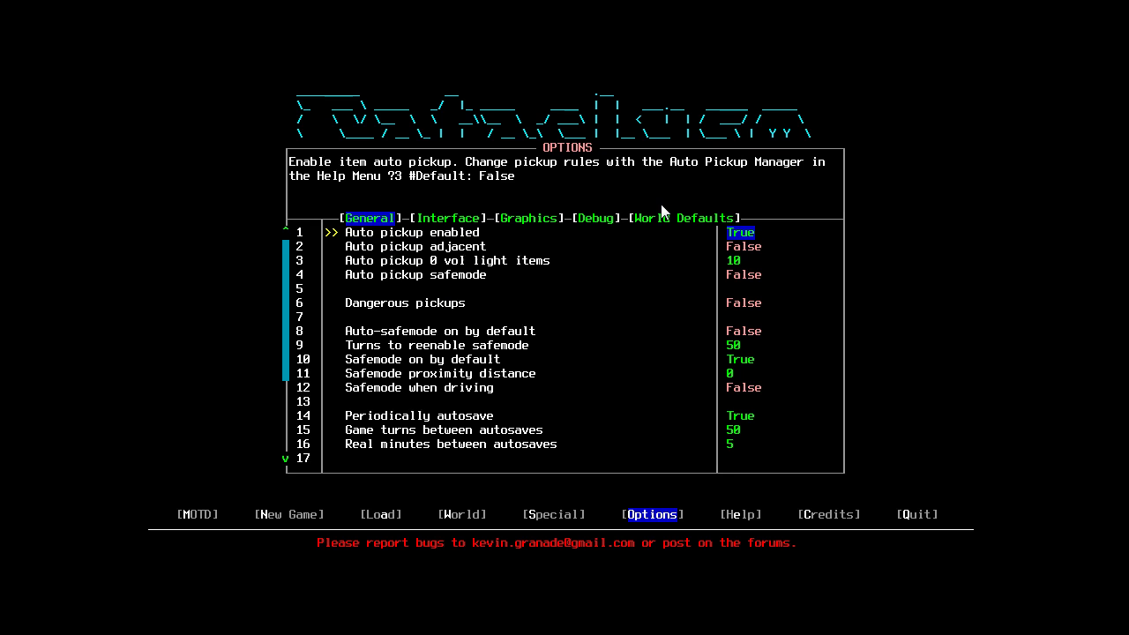
{"action": "key", "text": "shift+Tab"}
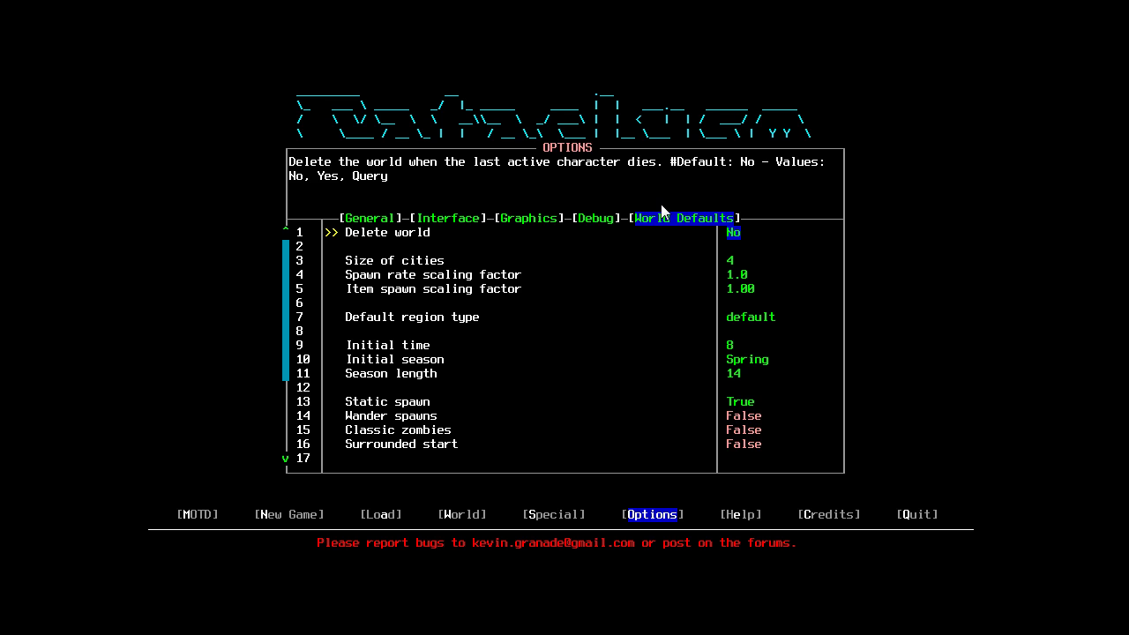
{"action": "key", "text": "Escape"}
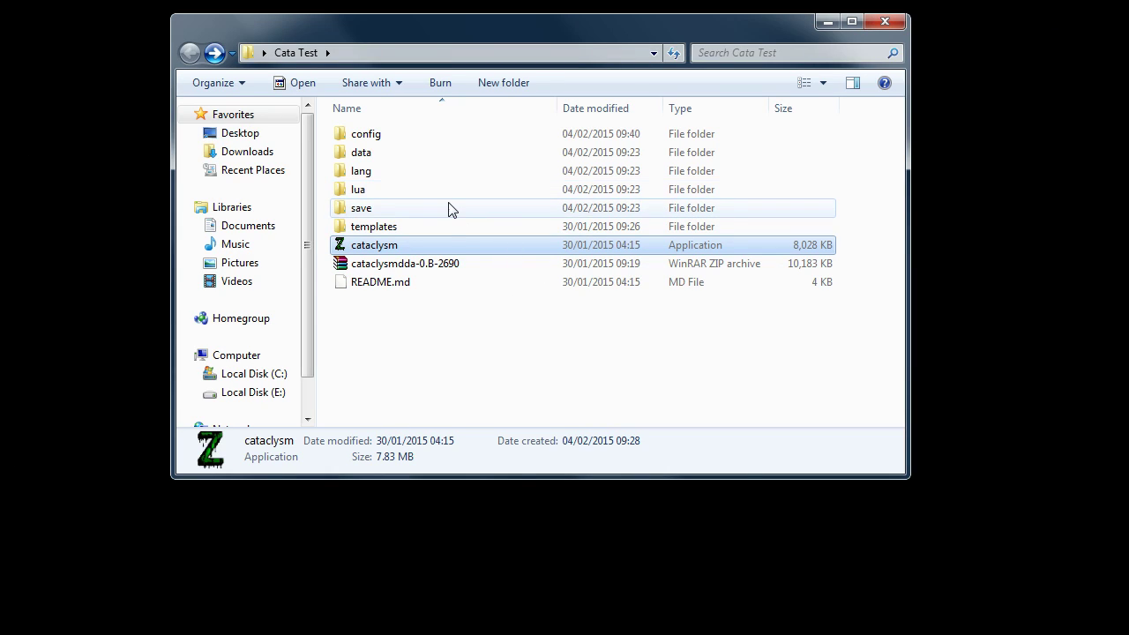
Switch to the Cata Test folder in Windows Explorer and open the worldoptions text file from the Muskego world's save folder
{"action": "double_click", "coordinate": [440, 213]}
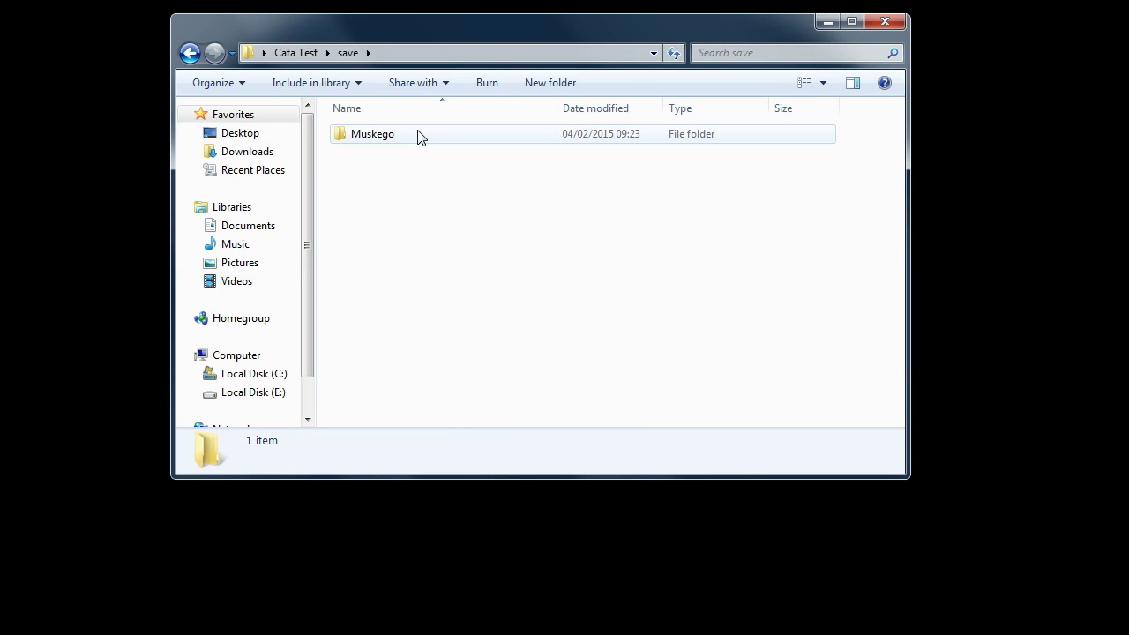
{"action": "double_click", "coordinate": [418, 134]}
{"action": "scroll", "coordinate": [509, 244], "scroll_direction": "down", "scroll_amount": 6}
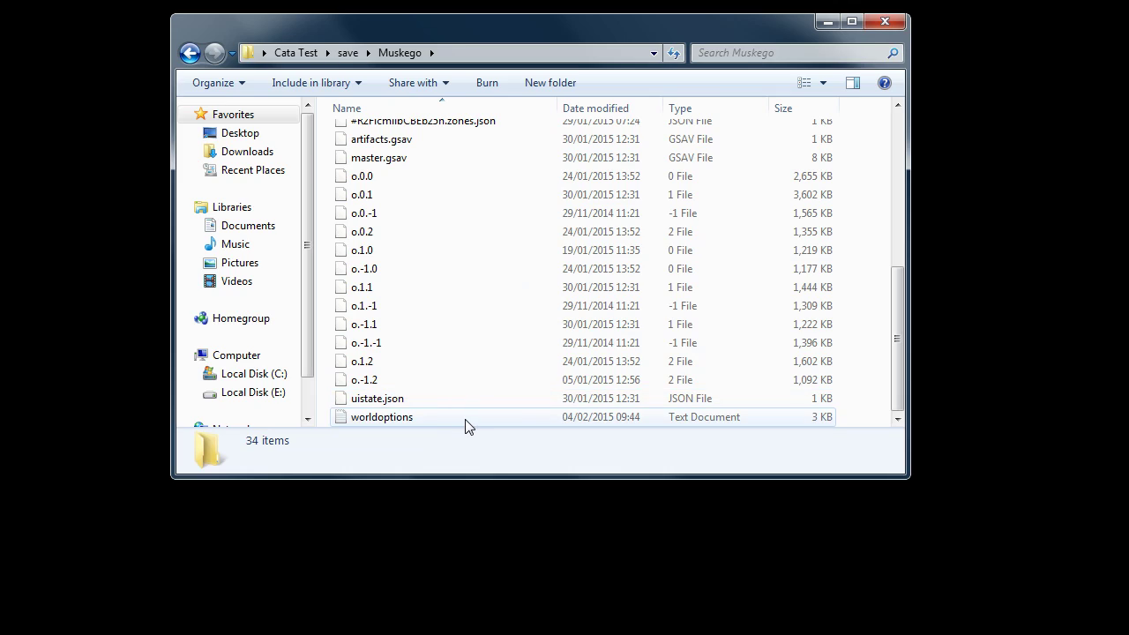
{"action": "mouse_move", "coordinate": [467, 426]}
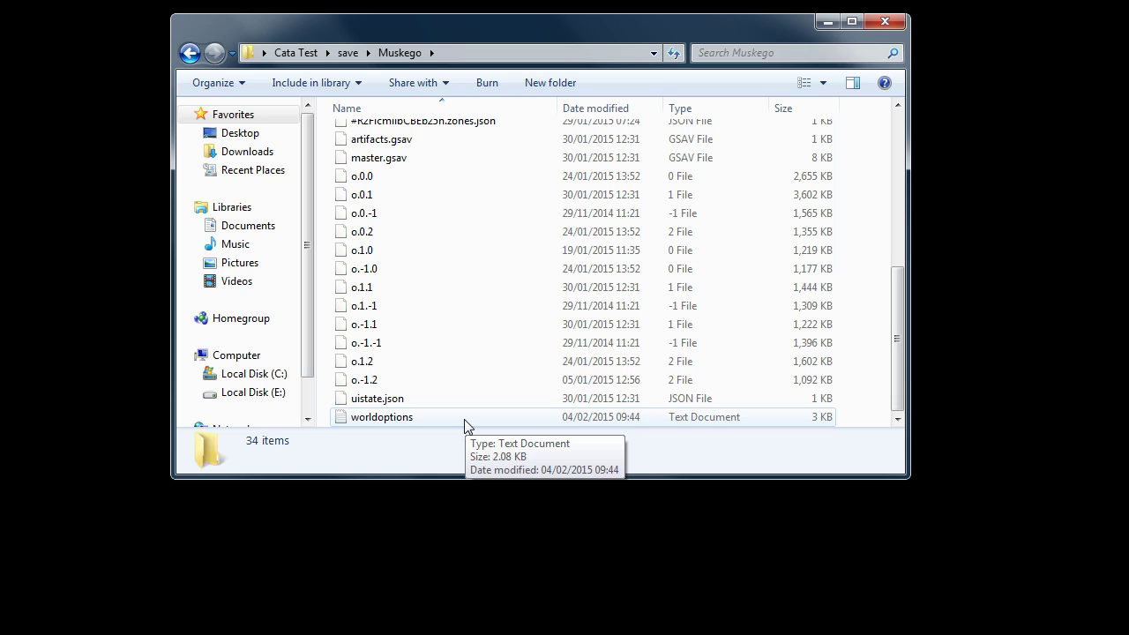
{"action": "double_click", "coordinate": [466, 422]}
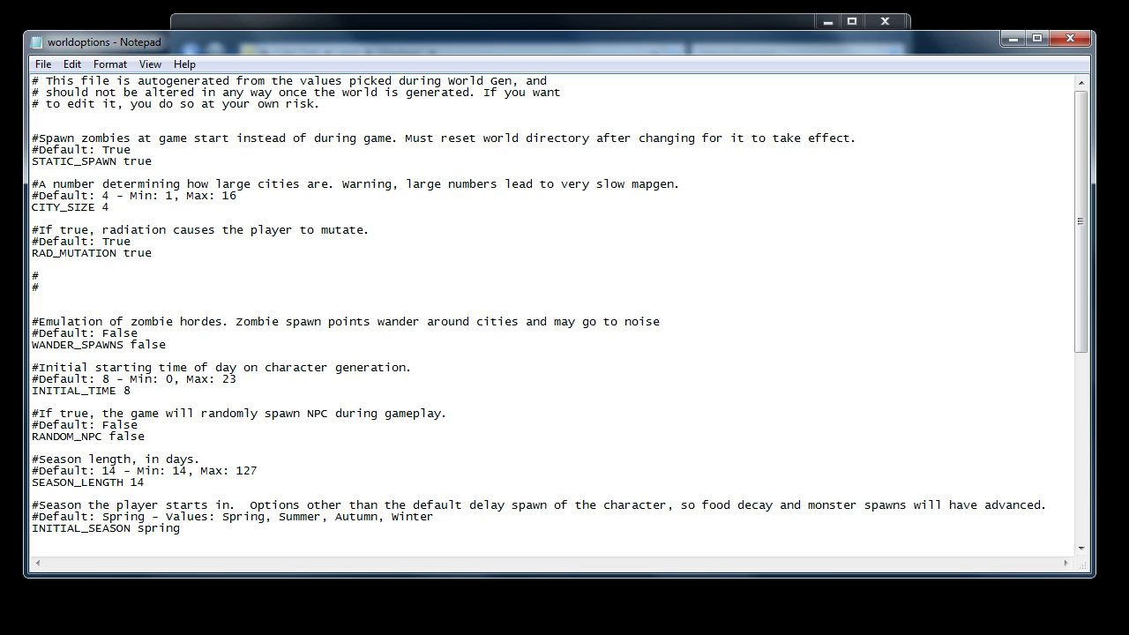
Set CITY_SIZE to 16 and STATIC_SPAWN to false in the world options file
{"action": "key", "text": "BackSpace"}
{"action": "type", "text": "16"}
{"action": "key", "text": "BackSpace"}
{"action": "key", "text": "BackSpace"}
{"action": "key", "text": "BackSpace"}
{"action": "key", "text": "BackSpace"}
{"action": "type", "text": "false"}
{"action": "left_click_drag", "start_coordinate": [160, 161], "coordinate": [125, 162]}
{"action": "left_click", "coordinate": [38, 275]}
Review the remaining world options, from radiation mutation and zombie hordes down to the item spawn rate
{"action": "scroll", "coordinate": [39, 275], "scroll_direction": "down", "scroll_amount": 1}
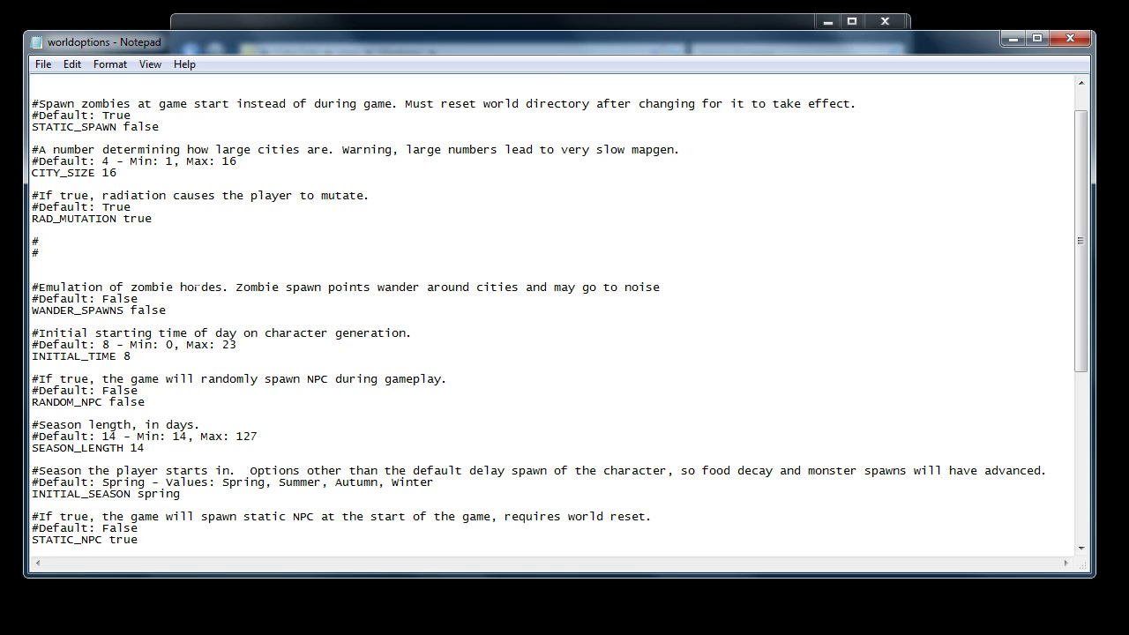
{"action": "scroll", "coordinate": [196, 287], "scroll_direction": "down", "scroll_amount": 9}
{"action": "scroll", "coordinate": [195, 286], "scroll_direction": "up", "scroll_amount": 10}
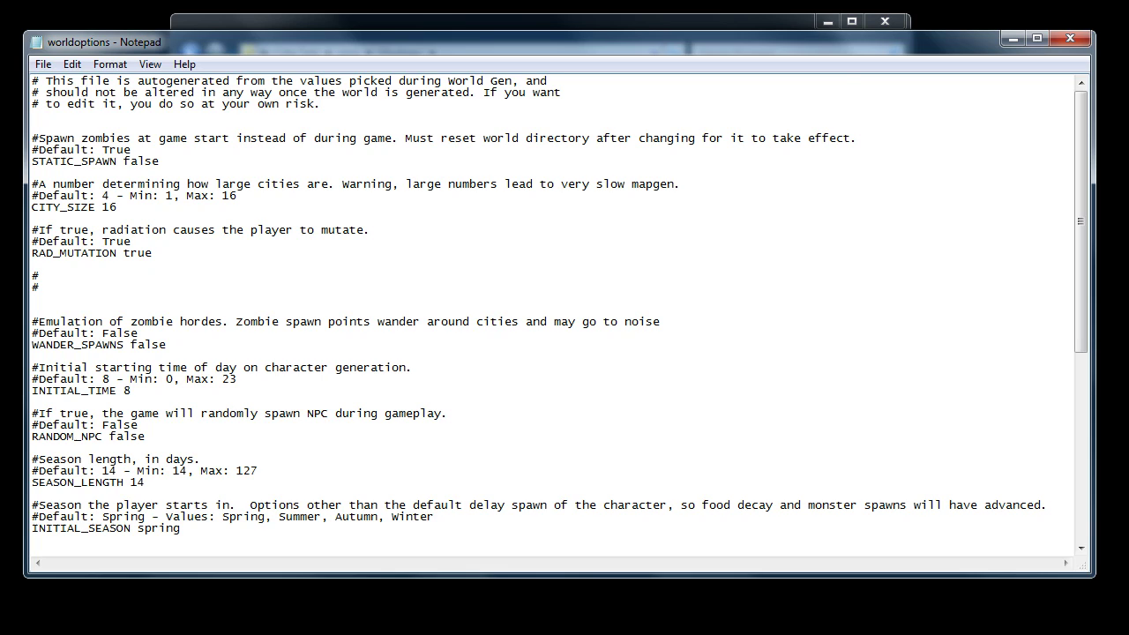
{"action": "scroll", "coordinate": [560, 310], "scroll_direction": "down", "scroll_amount": 5}
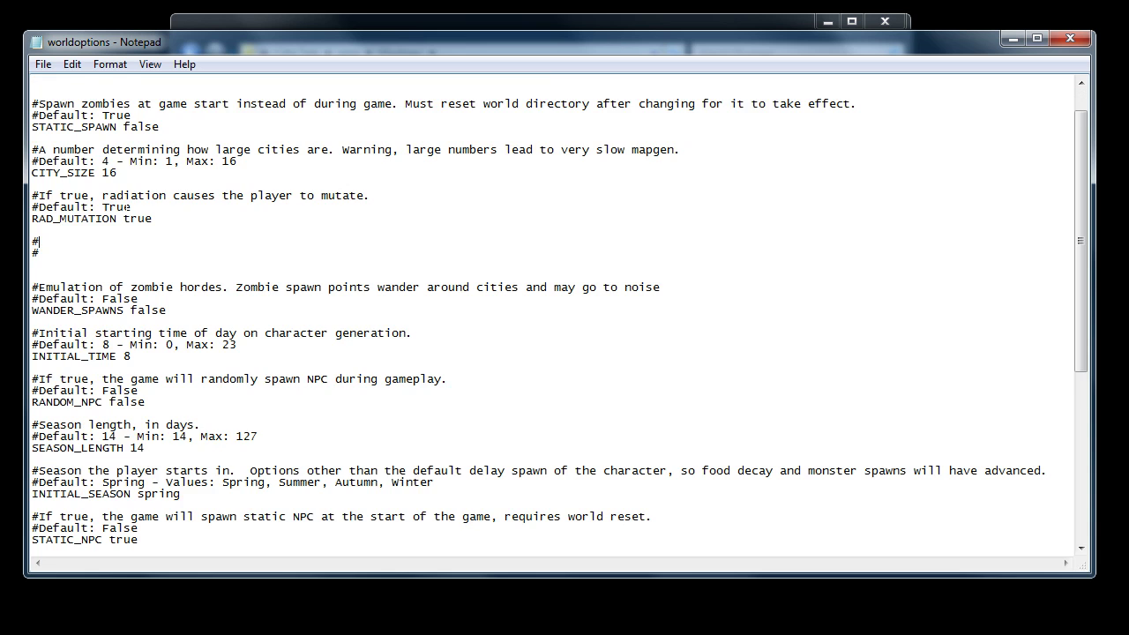
{"action": "scroll", "coordinate": [560, 310], "scroll_direction": "up", "scroll_amount": 2}
{"action": "scroll", "coordinate": [560, 310], "scroll_direction": "up", "scroll_amount": 1}
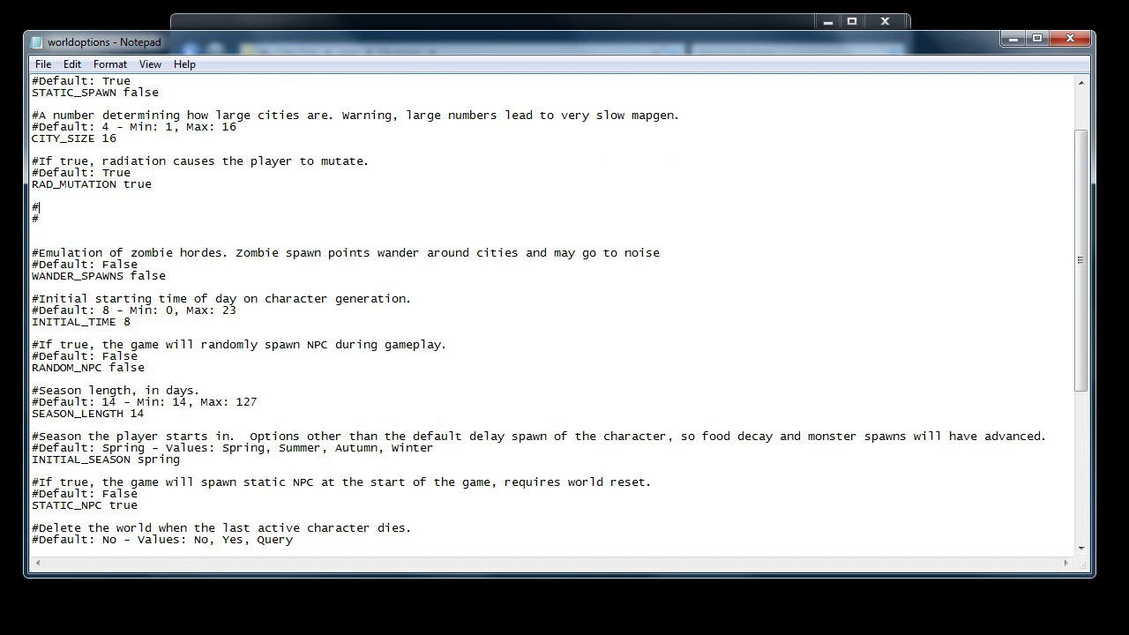
{"action": "scroll", "coordinate": [560, 311], "scroll_direction": "down", "scroll_amount": 5}
{"action": "scroll", "coordinate": [560, 310], "scroll_direction": "down", "scroll_amount": 1}
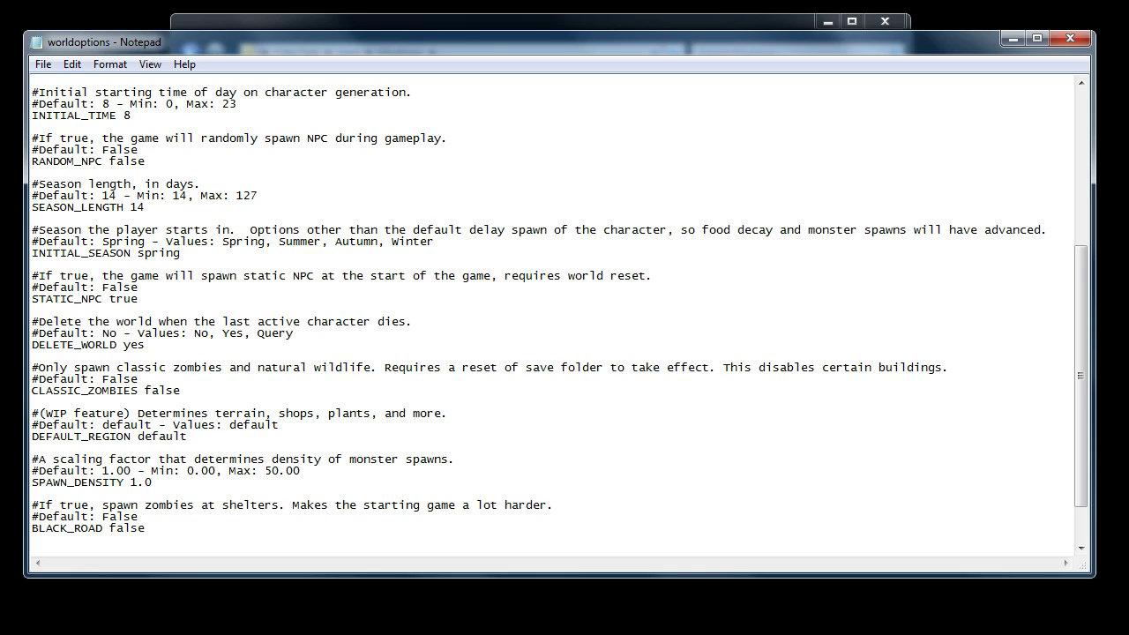
{"action": "scroll", "coordinate": [560, 311], "scroll_direction": "down", "scroll_amount": 2}
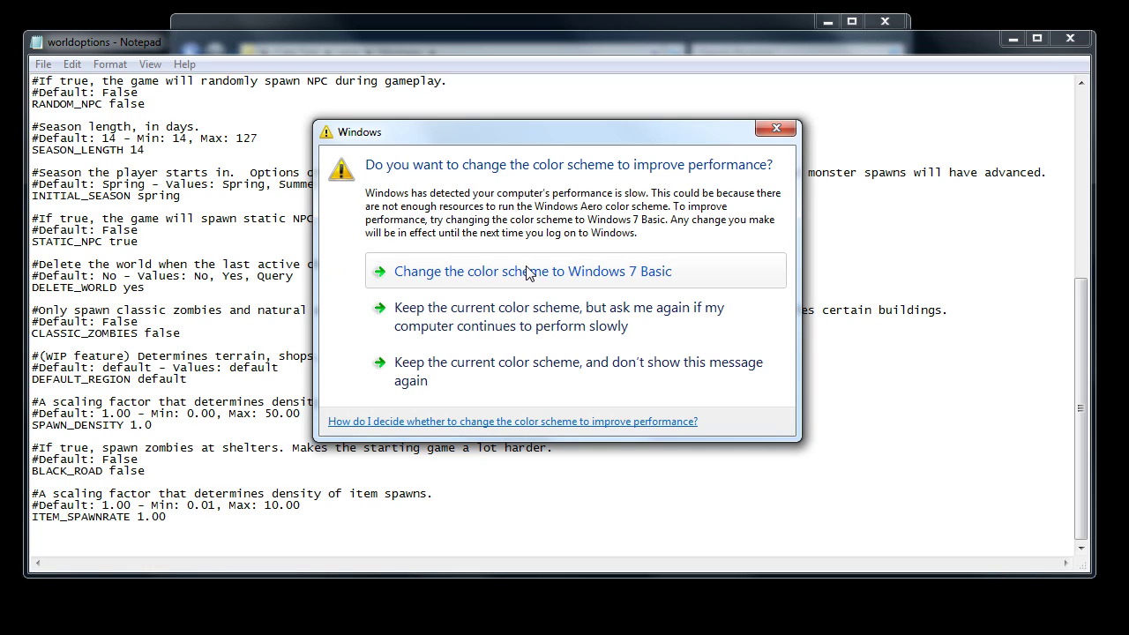
Answer the performance prompt by changing the color scheme to Windows 7 Basic
{"action": "left_click", "coordinate": [526, 272]}
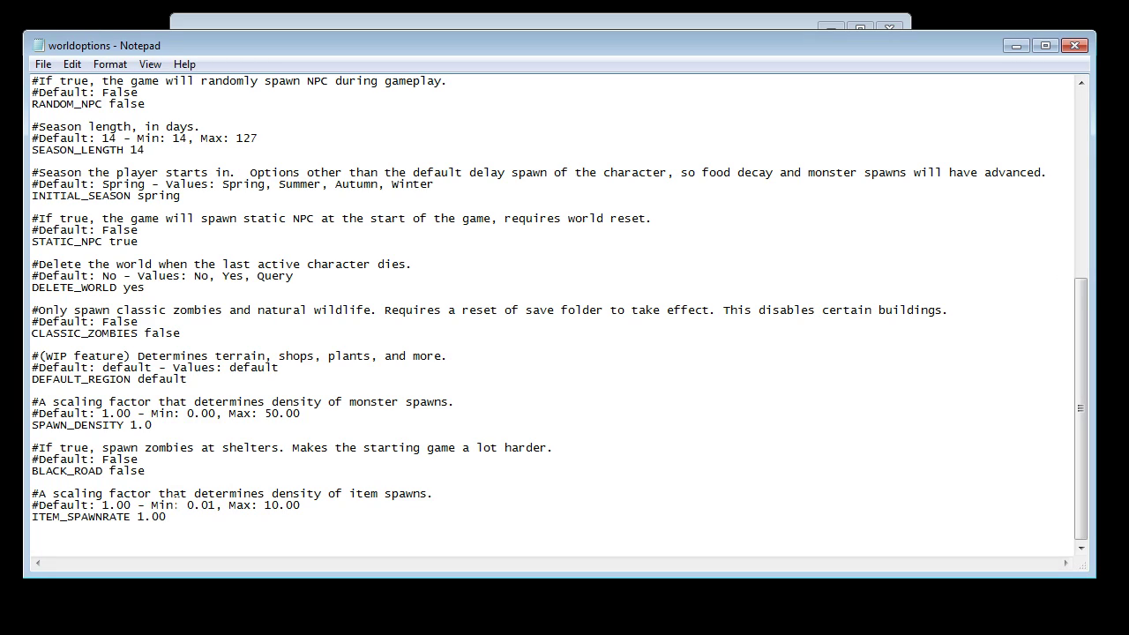
Recheck the whole world options file from the static spawn and city size entries to the spawn rate factors at its end
{"action": "scroll", "coordinate": [560, 308], "scroll_direction": "up", "scroll_amount": 8}
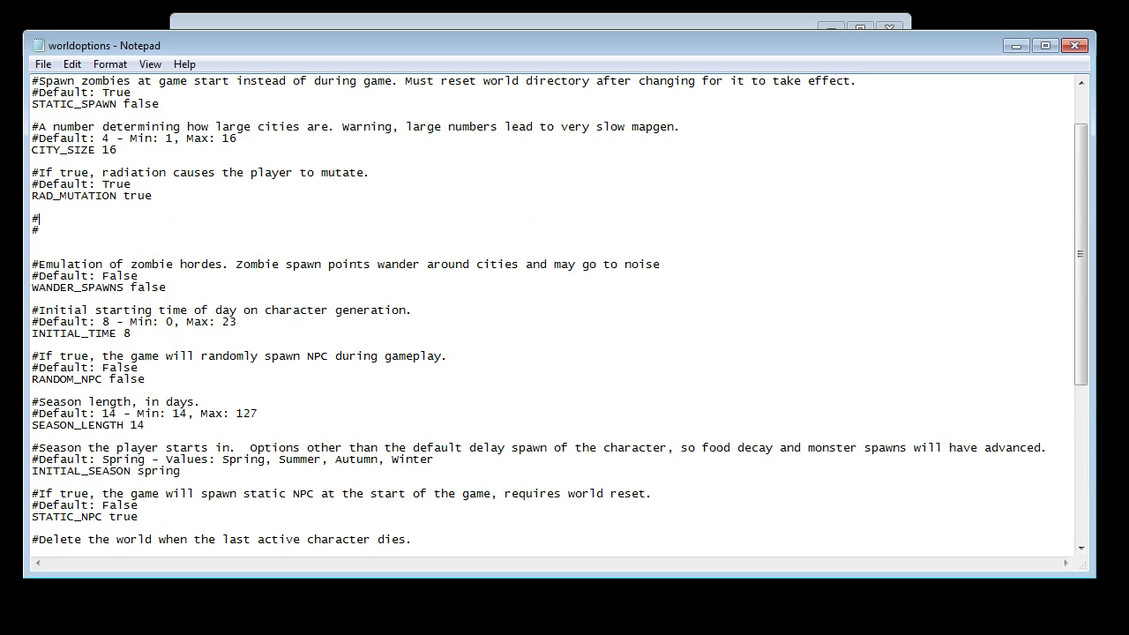
{"action": "scroll", "coordinate": [560, 311], "scroll_direction": "up", "scroll_amount": 2}
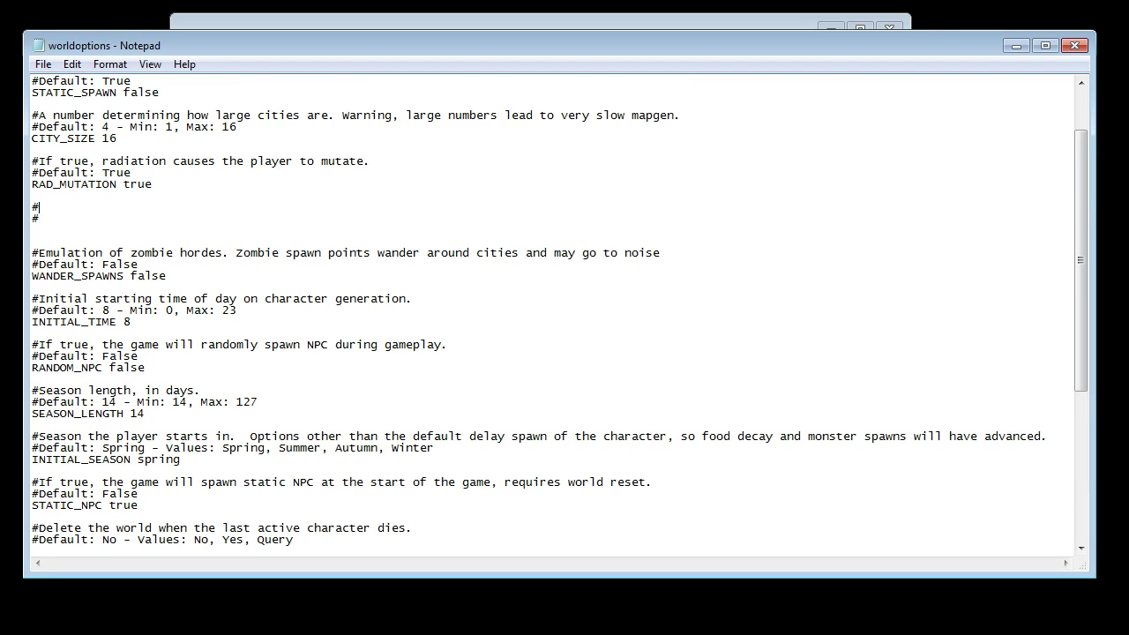
{"action": "scroll", "coordinate": [560, 311], "scroll_direction": "up", "scroll_amount": 1}
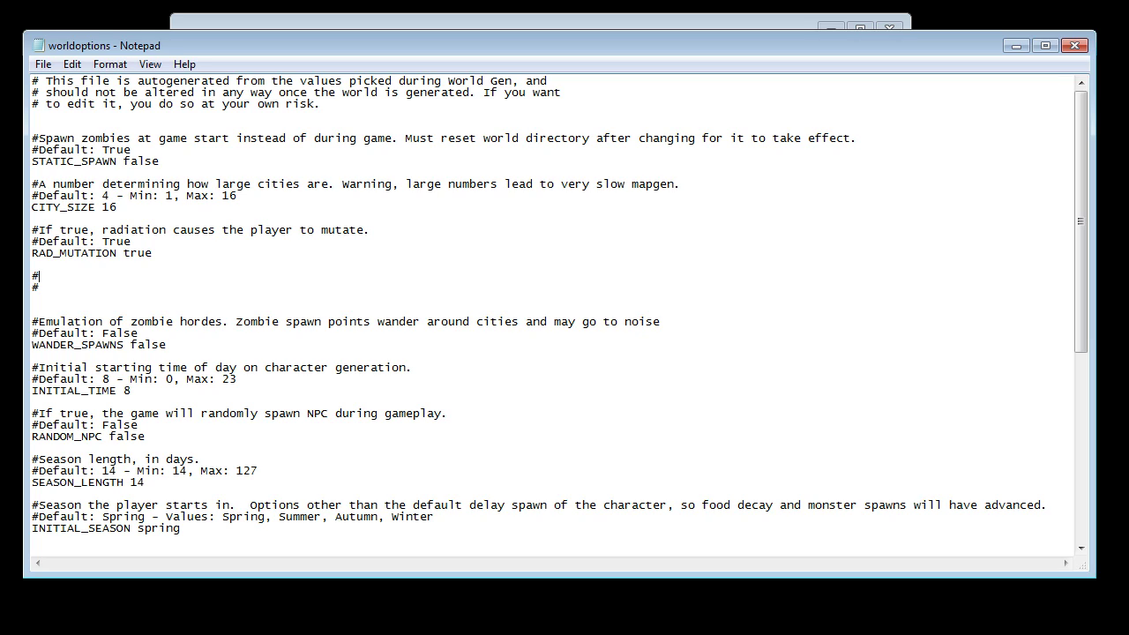
{"action": "scroll", "coordinate": [560, 310], "scroll_direction": "down", "scroll_amount": 2}
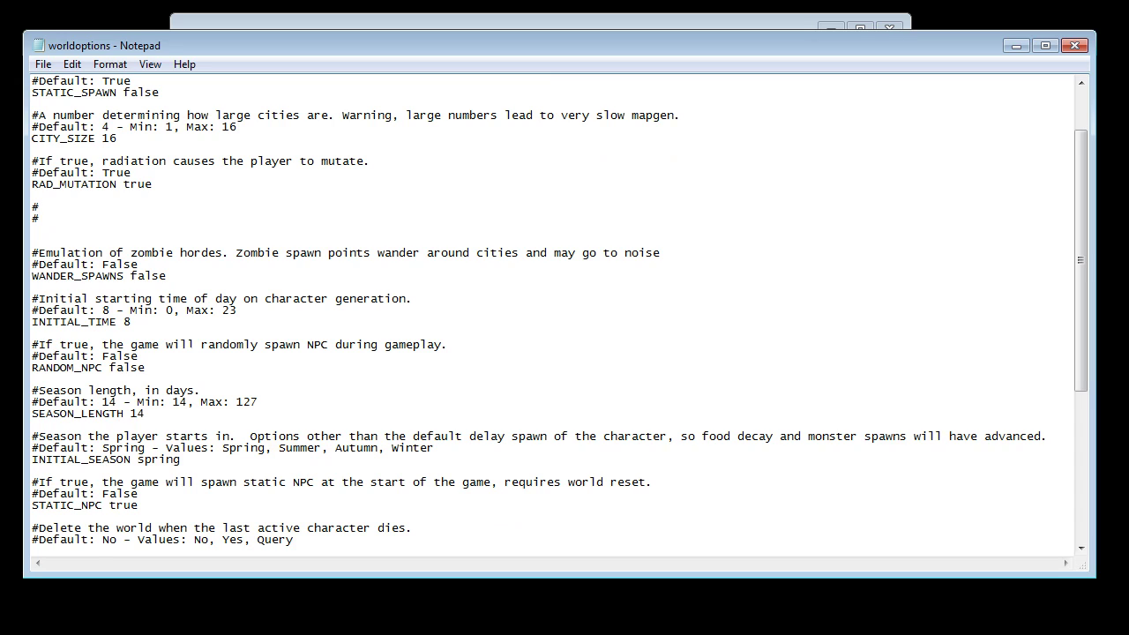
{"action": "scroll", "coordinate": [560, 311], "scroll_direction": "up", "scroll_amount": 1}
{"action": "scroll", "coordinate": [560, 310], "scroll_direction": "down", "scroll_amount": 9}
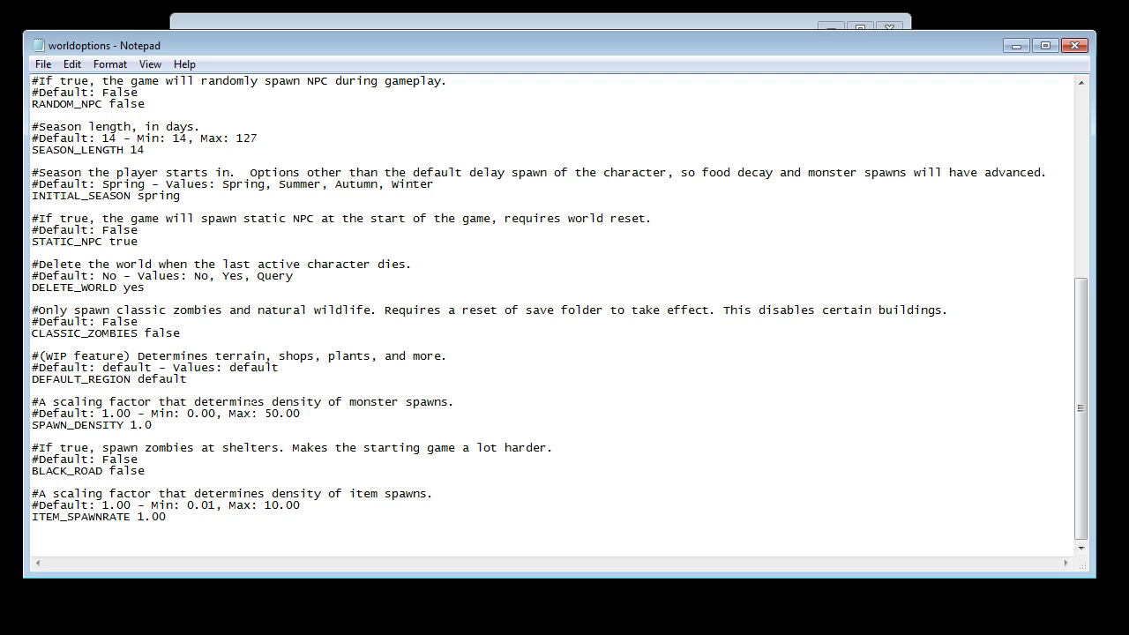
{"action": "scroll", "coordinate": [560, 311], "scroll_direction": "up", "scroll_amount": 10}
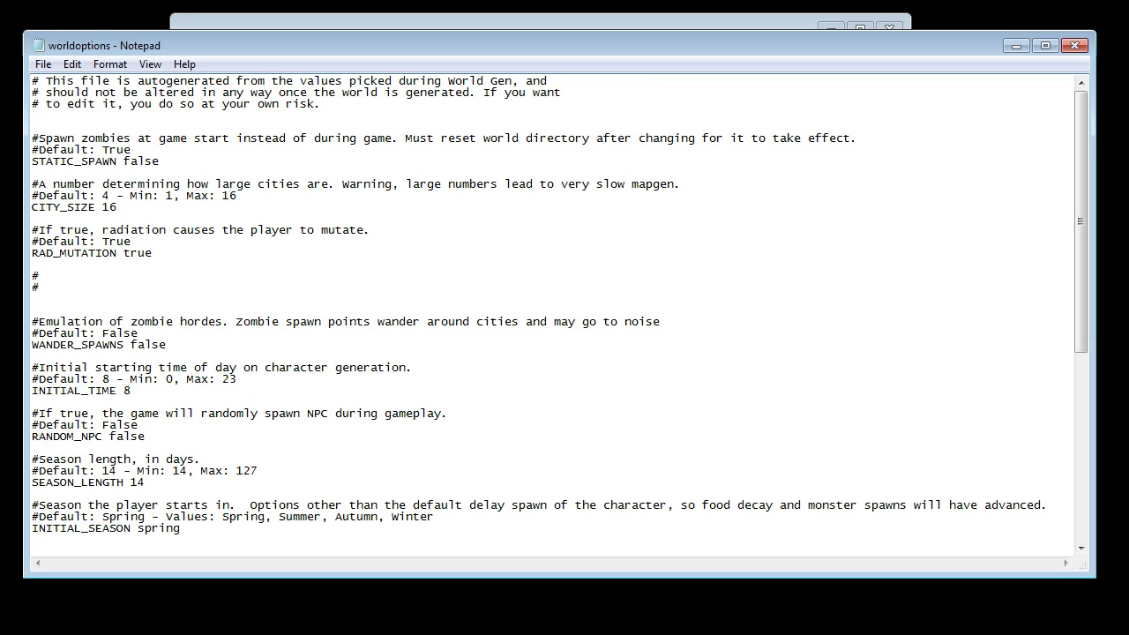
{"action": "scroll", "coordinate": [560, 311], "scroll_direction": "down", "scroll_amount": 10}
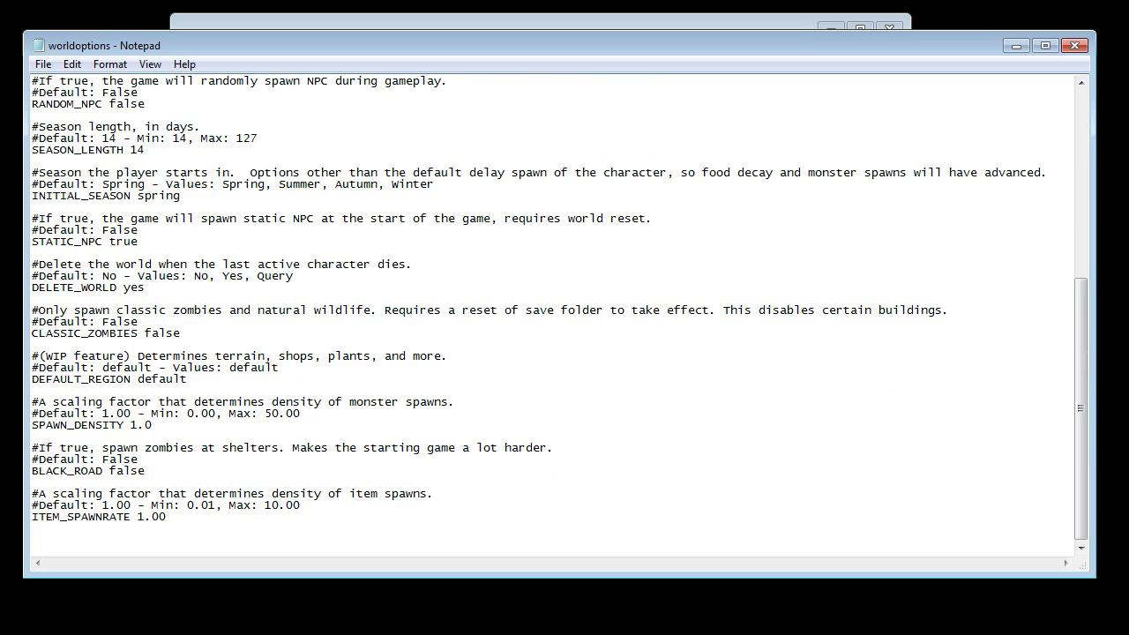
{"action": "scroll", "coordinate": [560, 310], "scroll_direction": "up", "scroll_amount": 10}
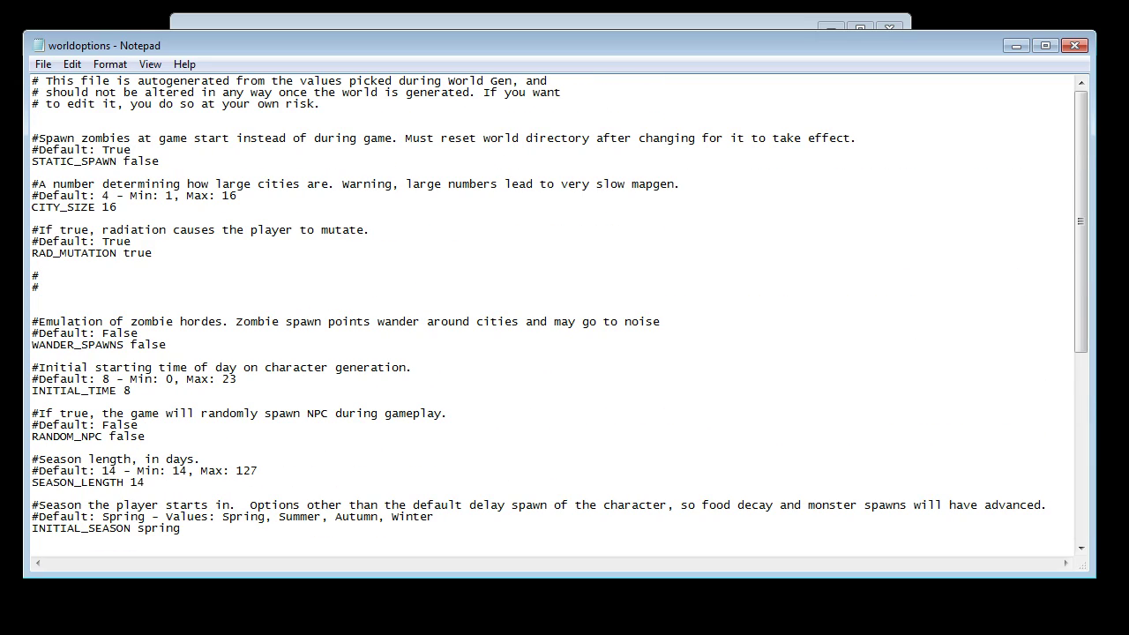